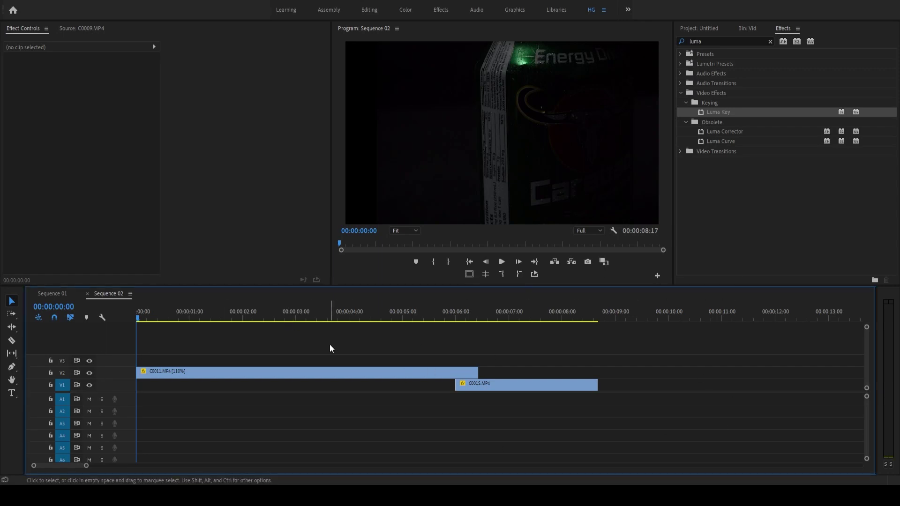
Apply the Luma Key effect to the upper C0011 clip on V2.
drag(437, 313, 514, 334)
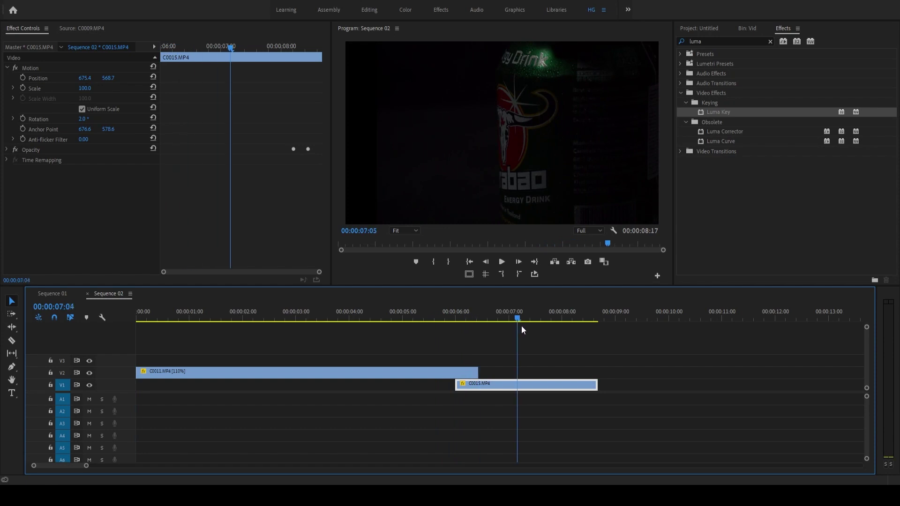
mouse_move(512, 319)
mouse_down()
mouse_move(566, 328)
mouse_move(415, 325)
mouse_up()
click(464, 374)
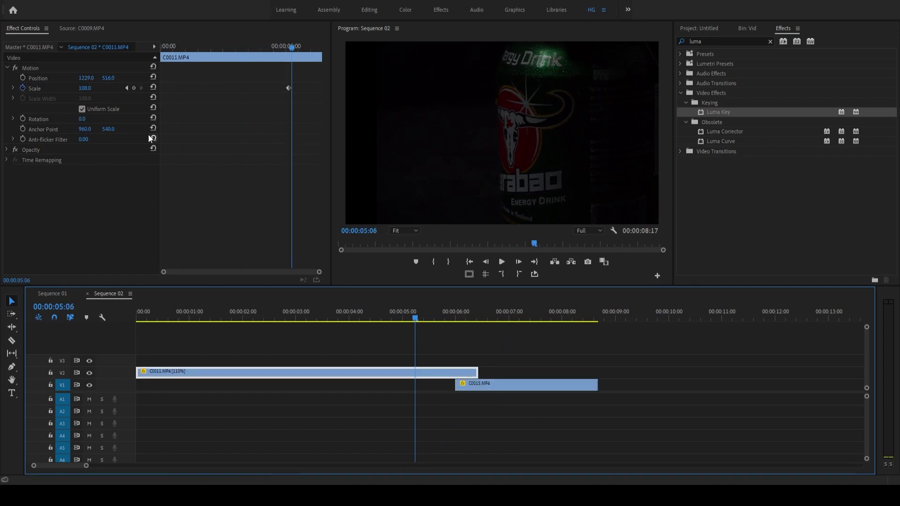
drag(725, 117, 405, 372)
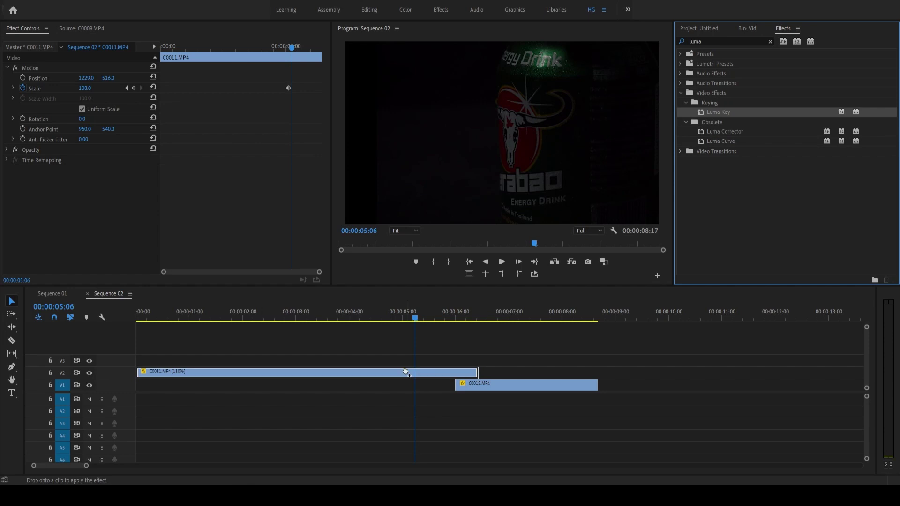
Set Luma Key Threshold and Cutoff to 0.0% so the can shows fully.
drag(292, 47, 272, 51)
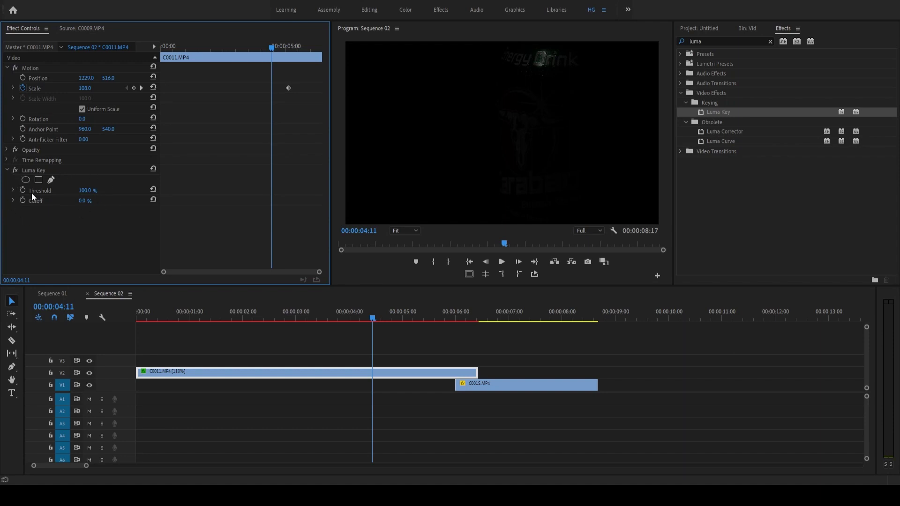
drag(85, 191, 56, 190)
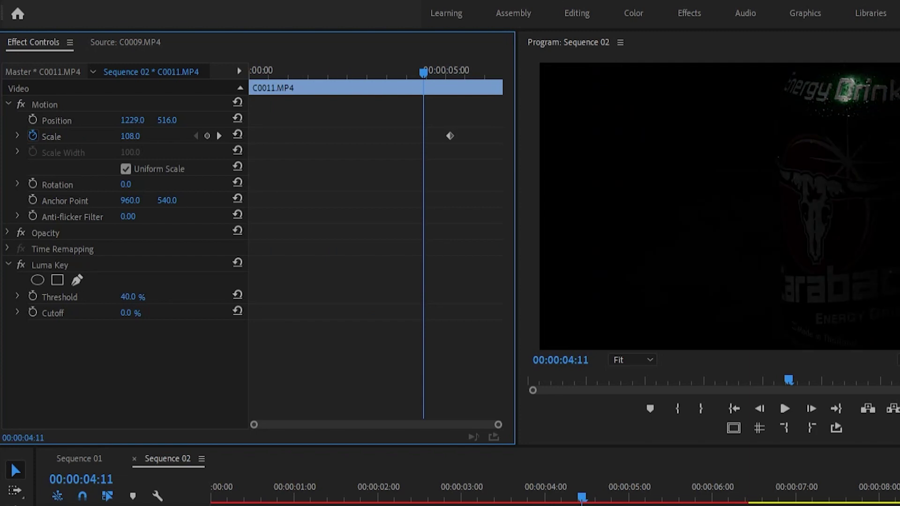
mouse_move(127, 296)
mouse_down()
mouse_move(108, 296)
mouse_move(134, 297)
mouse_up()
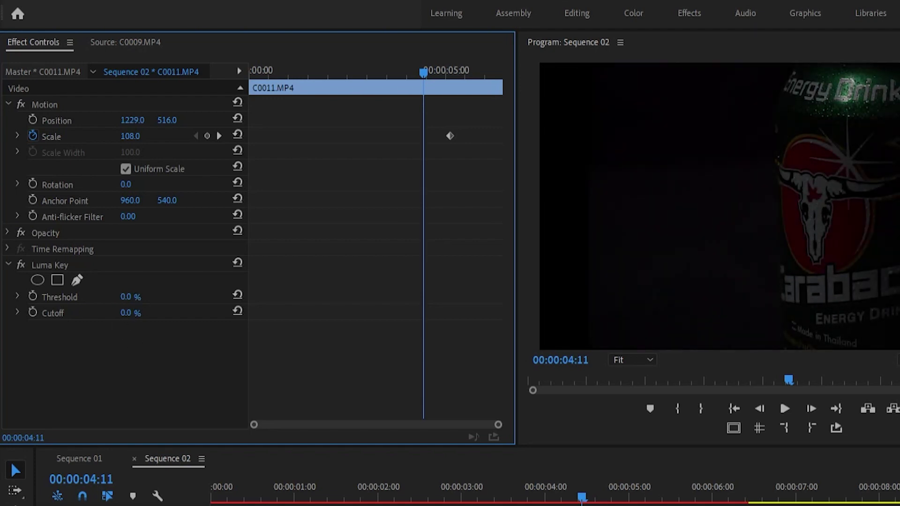
drag(128, 313, 150, 313)
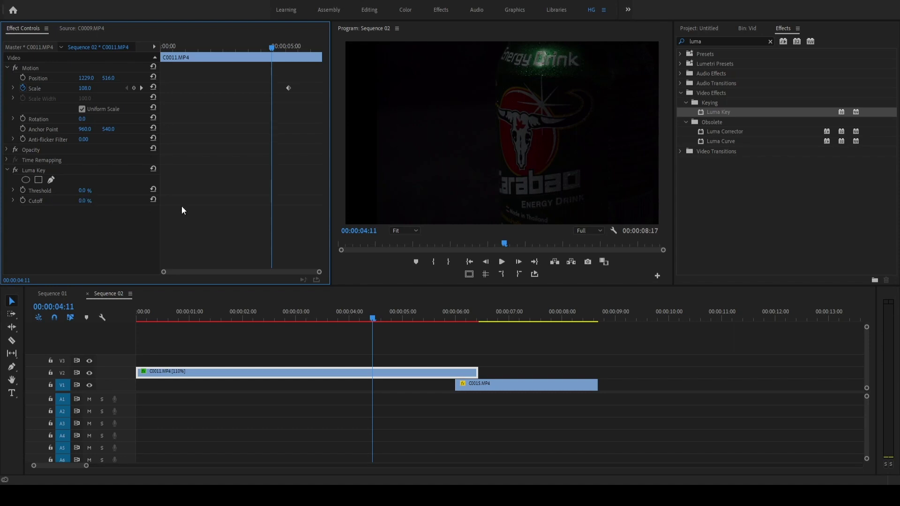
drag(405, 318, 432, 317)
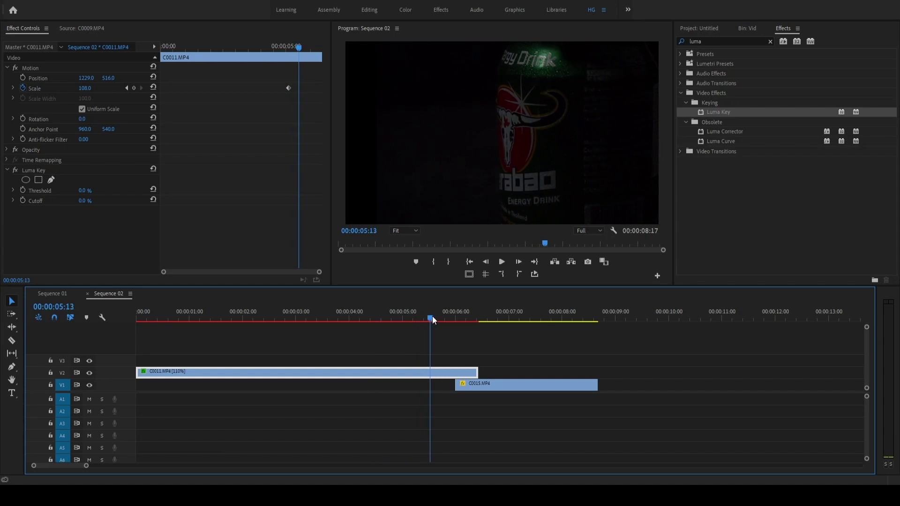
Keyframe Threshold and Cutoff at 00:00:05:13, rising to 100% at 00:00:06:09.
click(23, 190)
click(22, 200)
drag(299, 47, 320, 50)
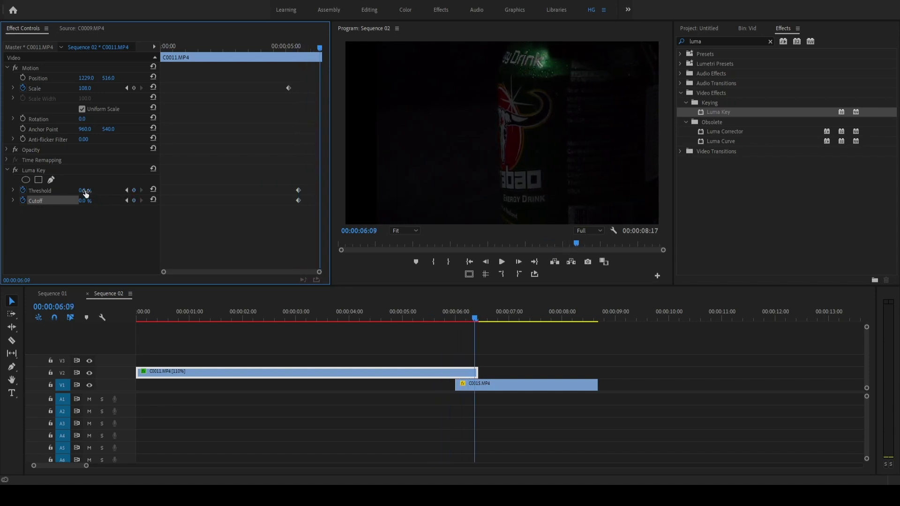
drag(85, 191, 117, 192)
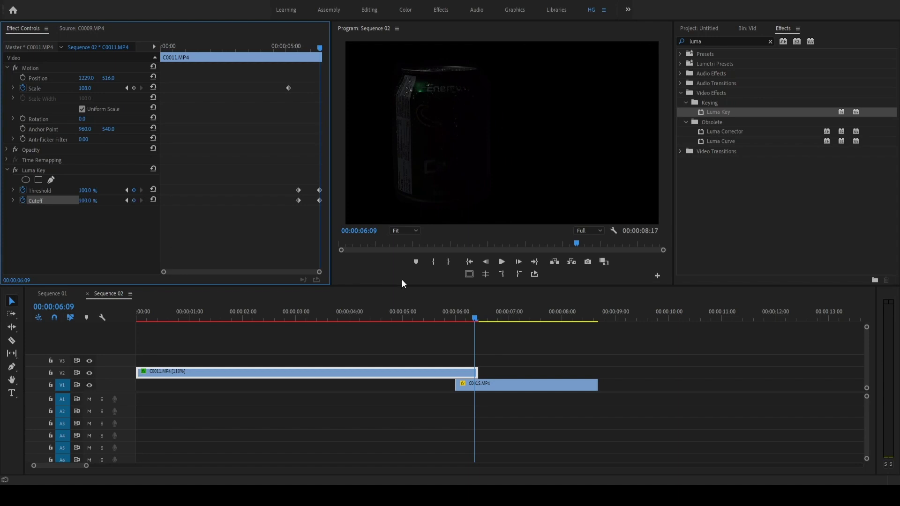
Play back the Luma Key fade from about 00:00:04:04.
mouse_move(474, 319)
mouse_down()
mouse_move(402, 320)
mouse_move(435, 318)
mouse_up()
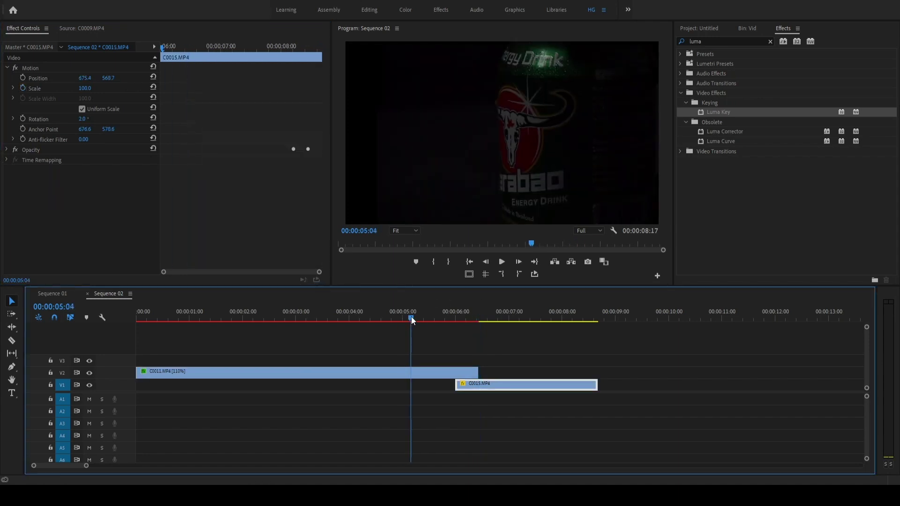
key(space)
click(462, 345)
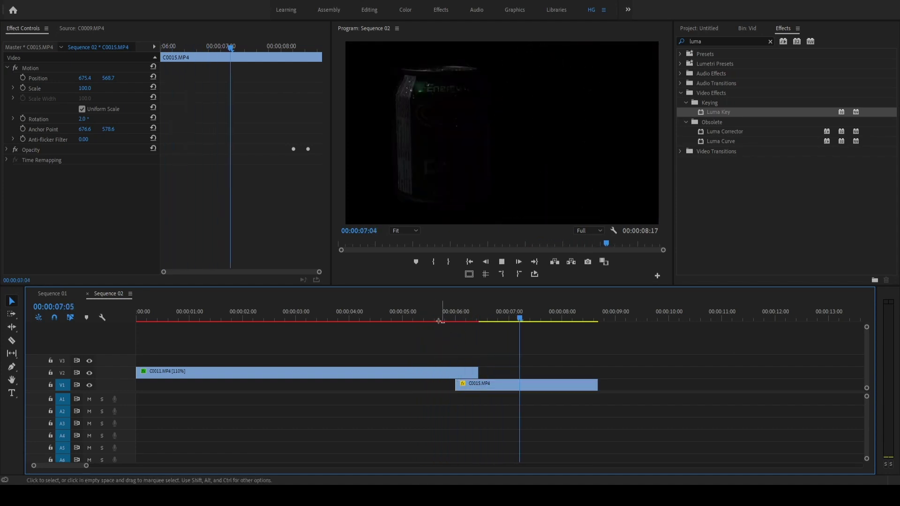
drag(440, 321, 360, 319)
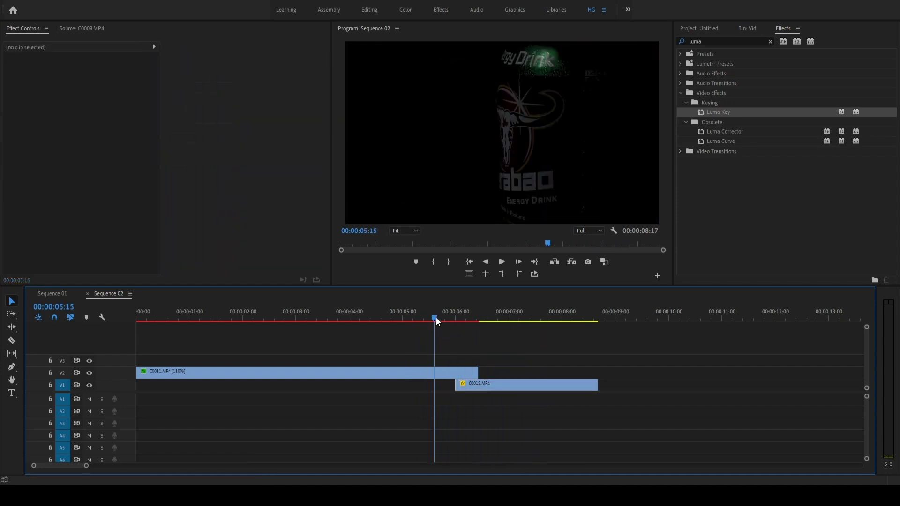
click(372, 314)
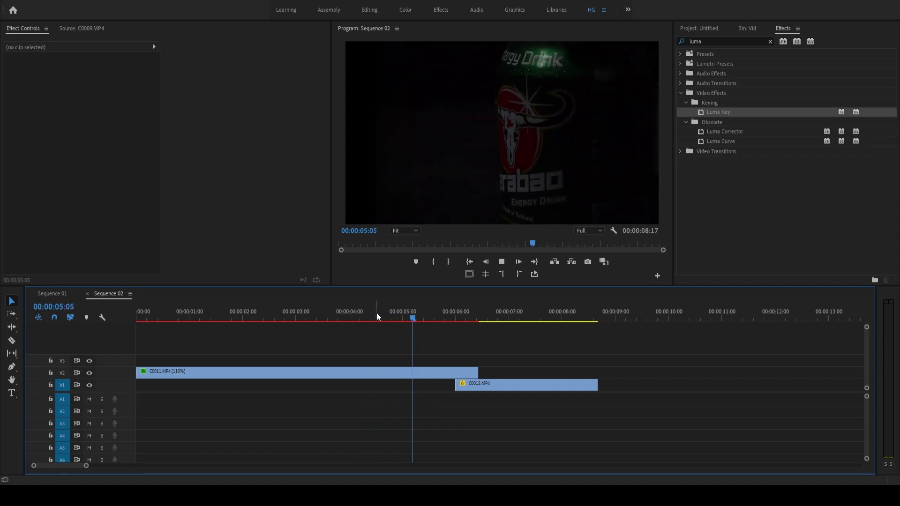
Reselect C0011 and scrub its Luma Key fade around five seconds to check the values.
click(450, 315)
drag(449, 315, 441, 315)
click(446, 371)
mouse_move(305, 180)
mouse_down()
mouse_move(288, 210)
mouse_move(290, 191)
mouse_up()
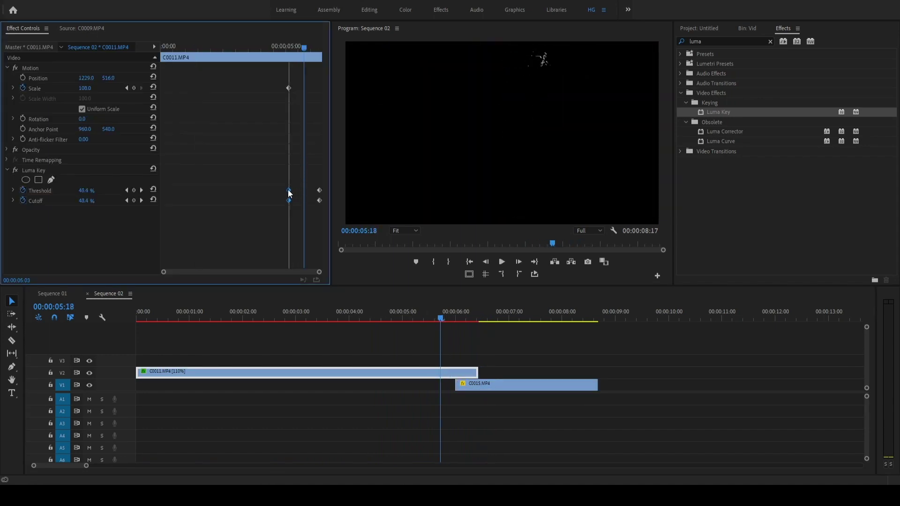
drag(284, 47, 310, 64)
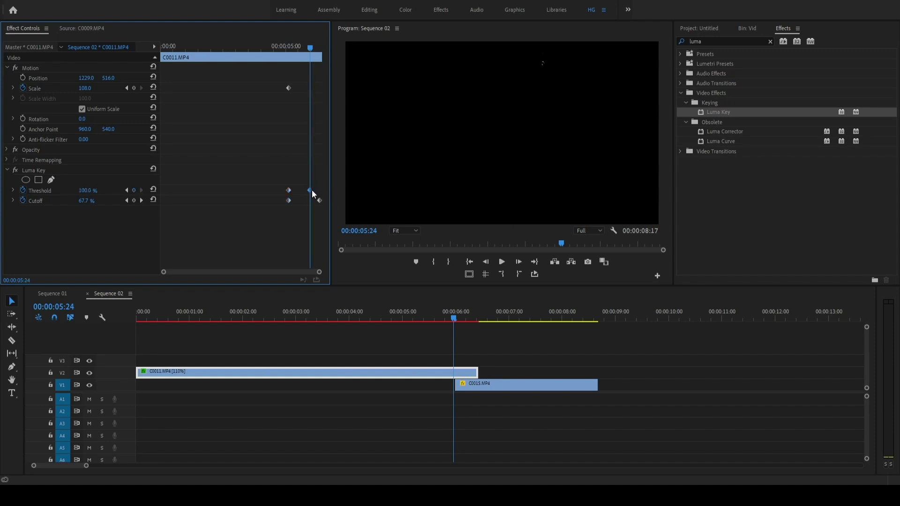
drag(286, 50, 274, 50)
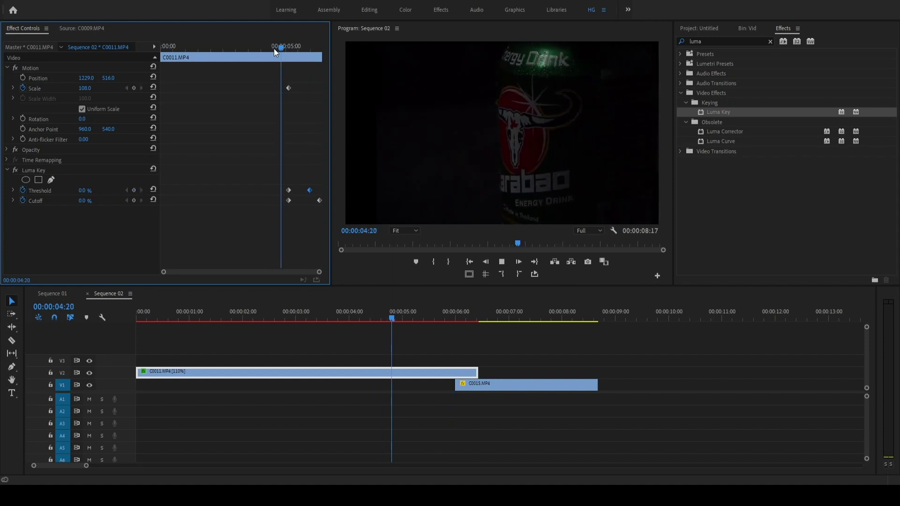
click(273, 49)
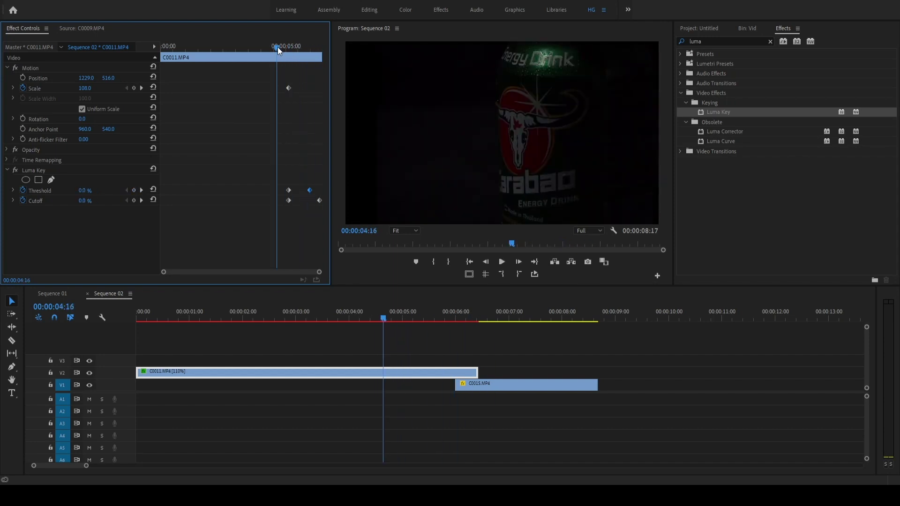
mouse_move(277, 47)
mouse_down()
mouse_move(305, 49)
mouse_move(288, 70)
mouse_up()
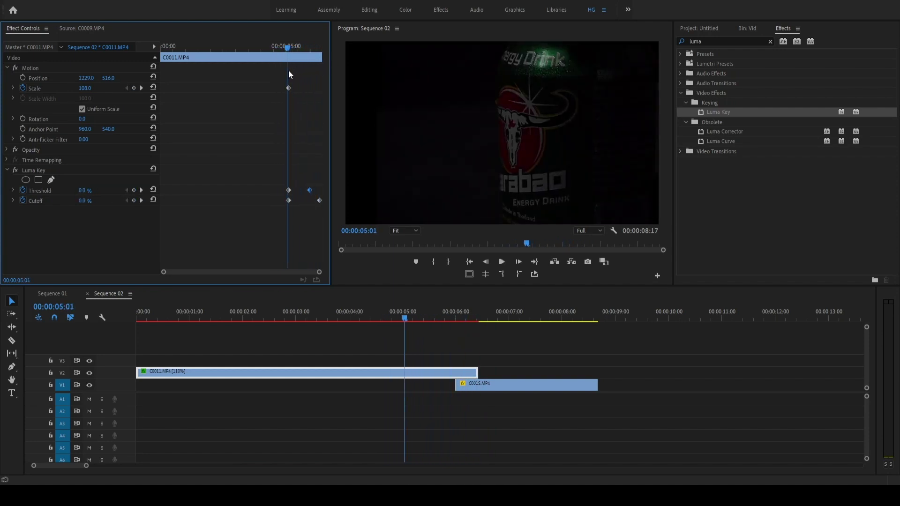
Move the playhead to 00:22 and marquee-select the Threshold and Cutoff keyframes at 00:05.
click(404, 319)
drag(403, 318, 182, 311)
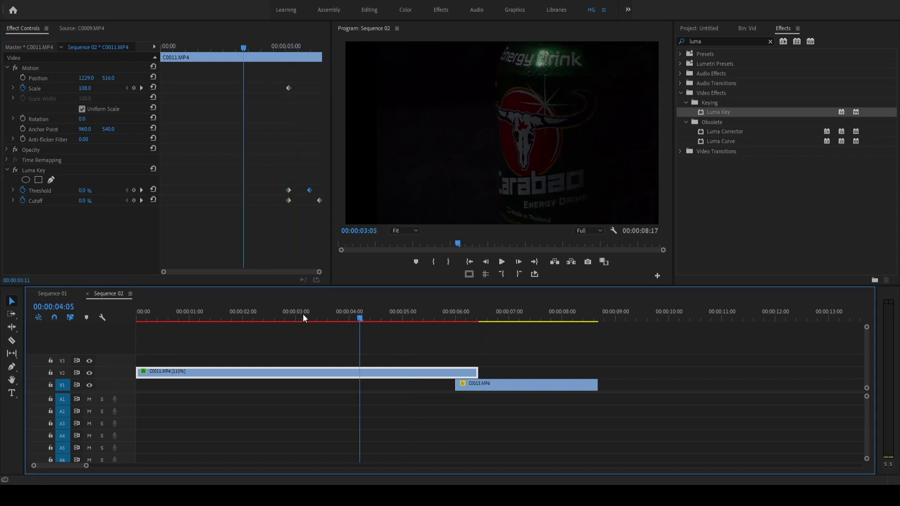
drag(292, 178, 288, 210)
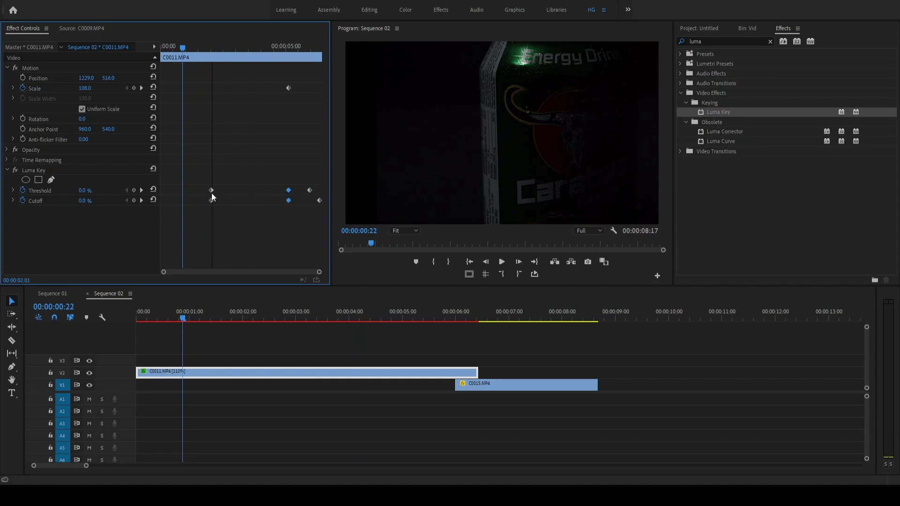
Alt-drag copies of the 0% keyframes to 00:22 and preview the sequence opening.
drag(212, 193, 184, 195)
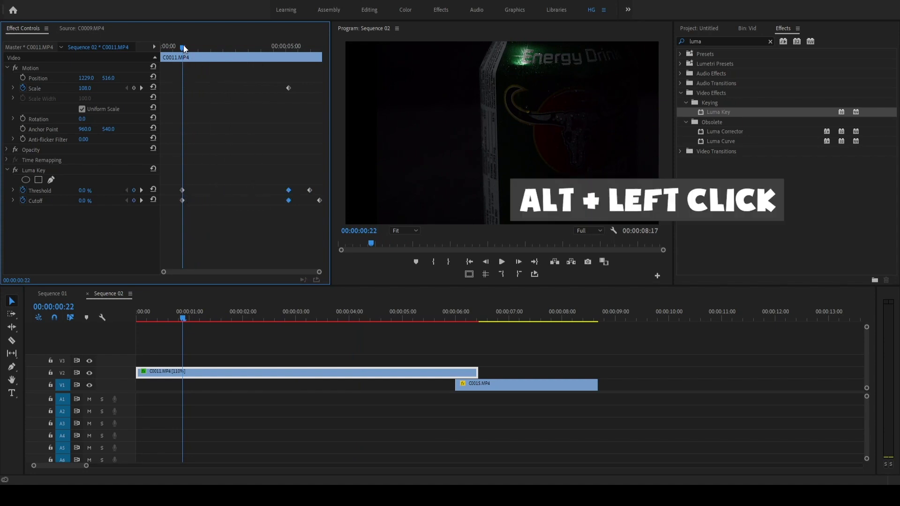
drag(183, 47, 158, 50)
key(space)
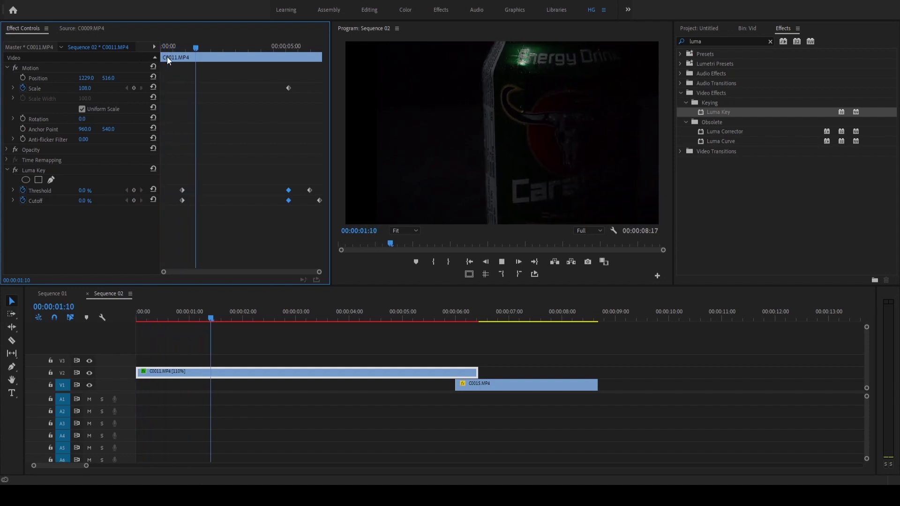
drag(184, 47, 154, 49)
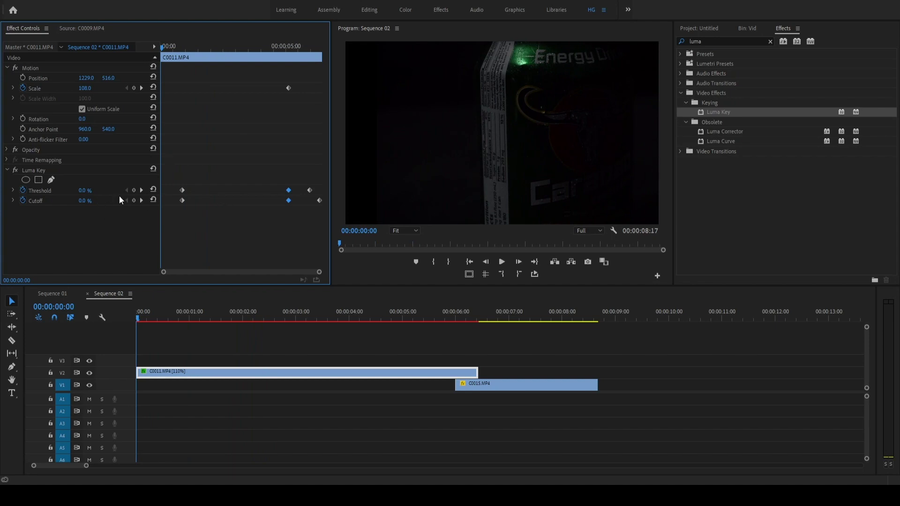
Raise Threshold and Cutoff to 100% at 00:00, shift the Threshold keyframe to about 01:03, and play.
drag(82, 190, 115, 190)
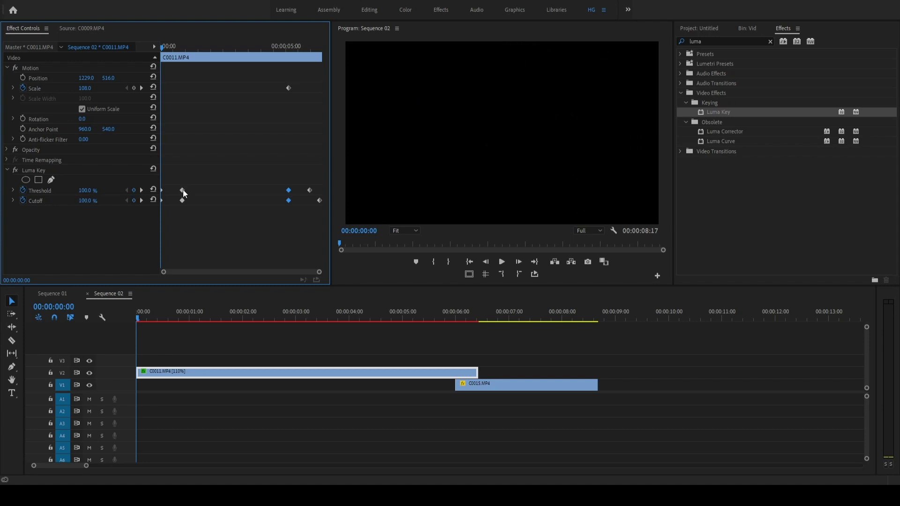
drag(183, 190, 190, 191)
click(140, 317)
key(space)
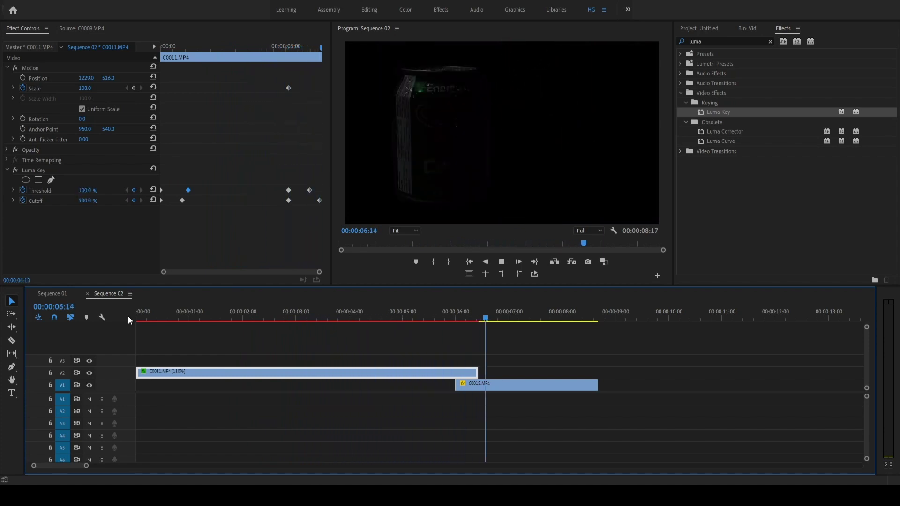
Mark an in/out range from the sequence start to C0015's end at 08:16 and play it.
key(space)
drag(388, 313, 297, 317)
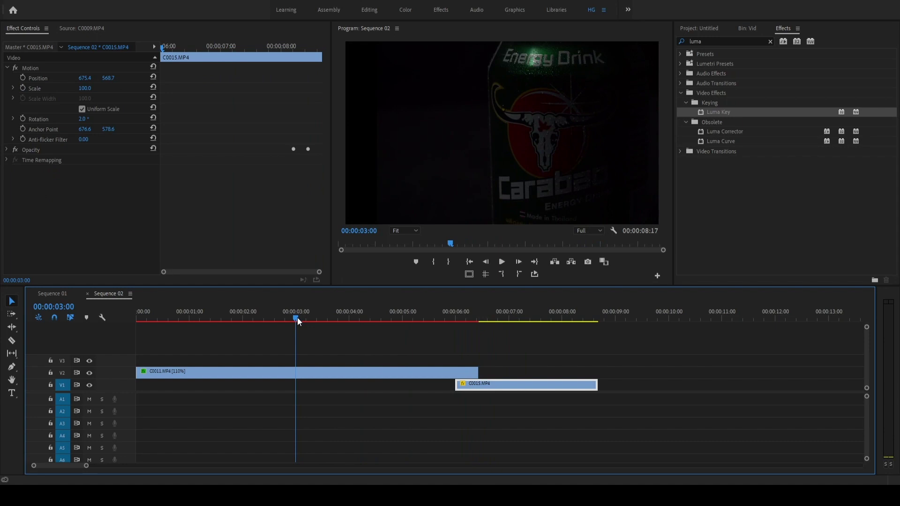
key(x)
drag(455, 313, 597, 314)
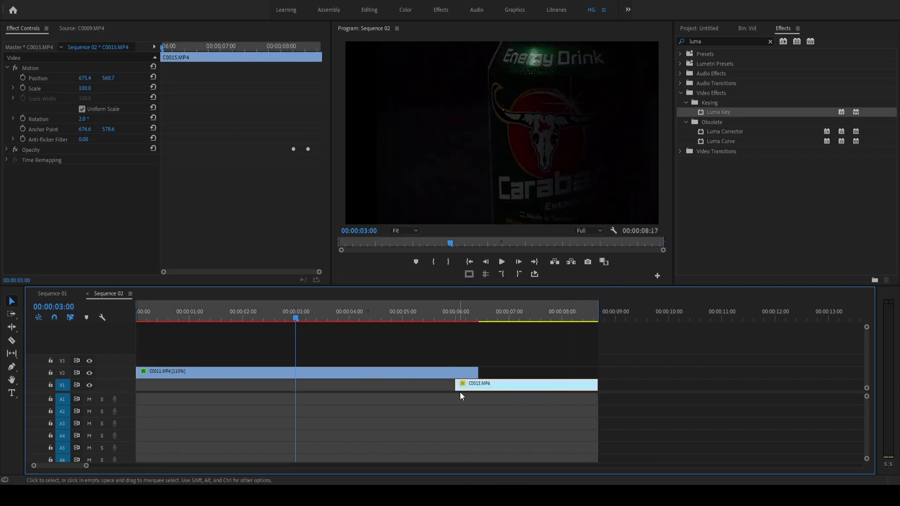
key(Home)
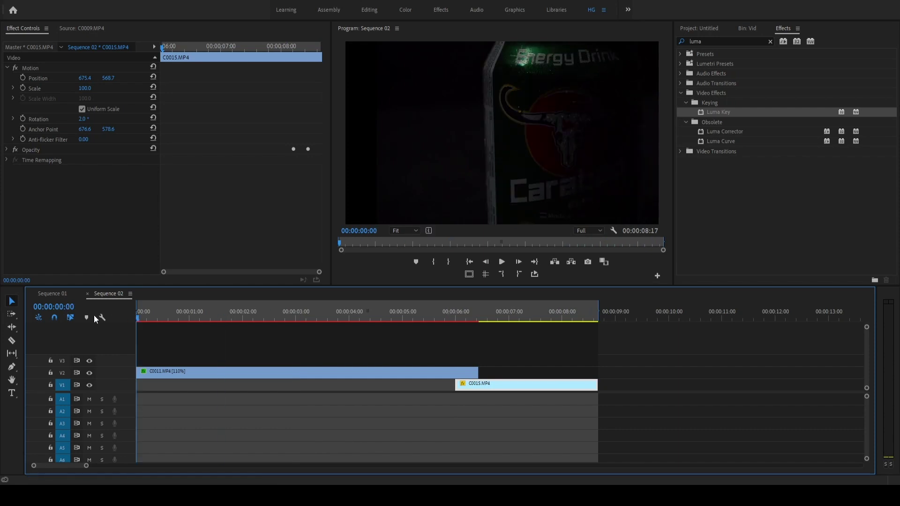
key(space)
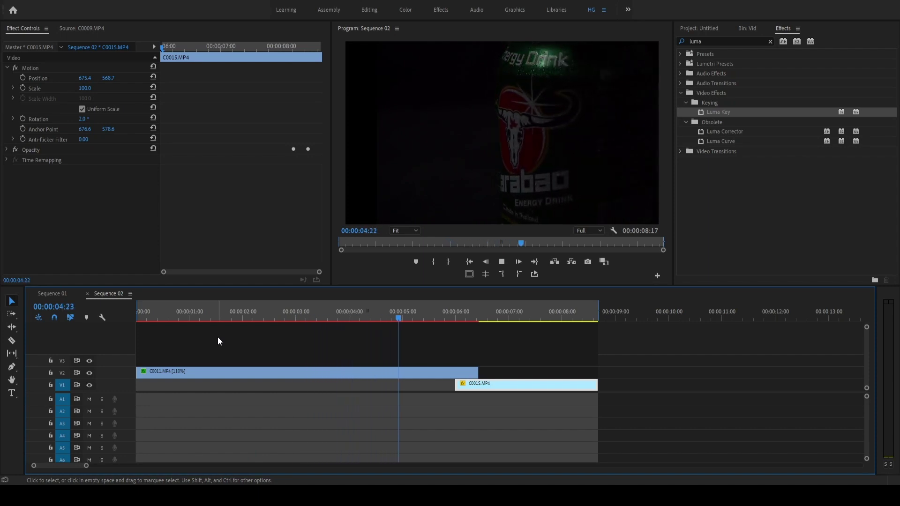
key(space)
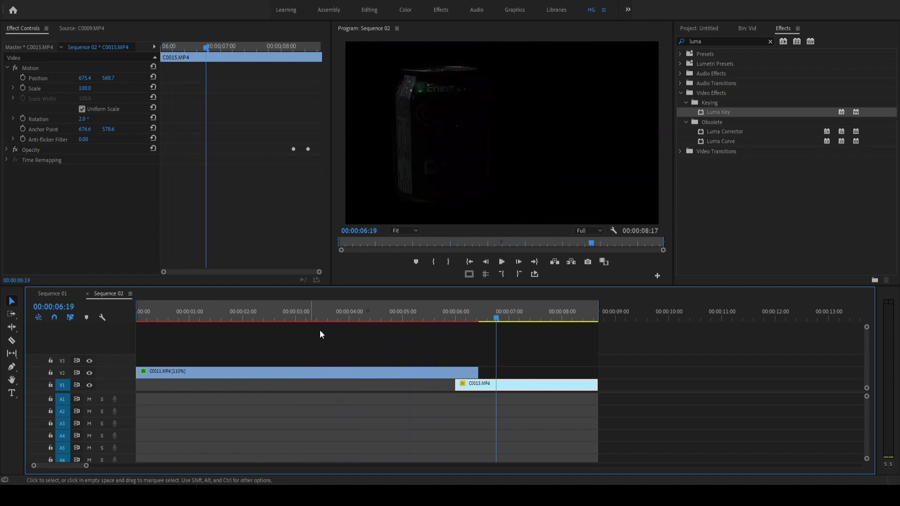
Add the default 20-frame Cross Dissolve to C0015's head with Ctrl+D and scrub through it.
click(461, 362)
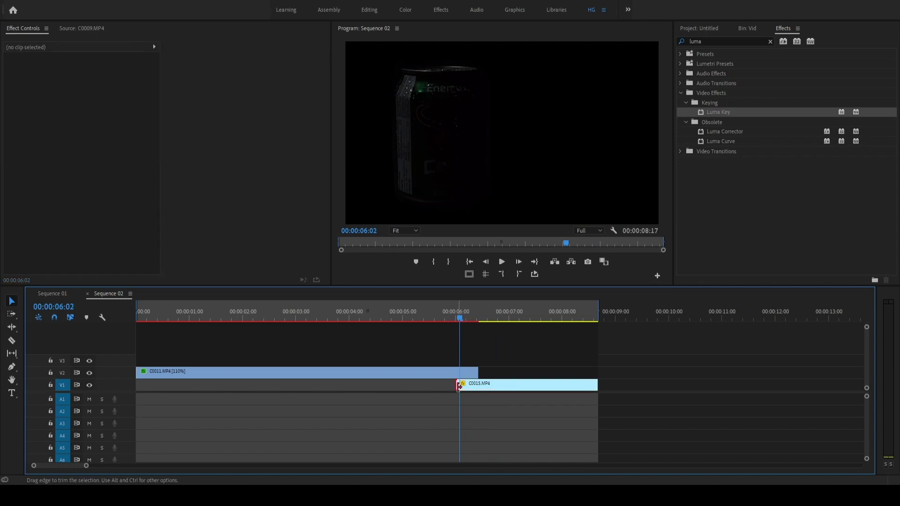
key(ctrl+d)
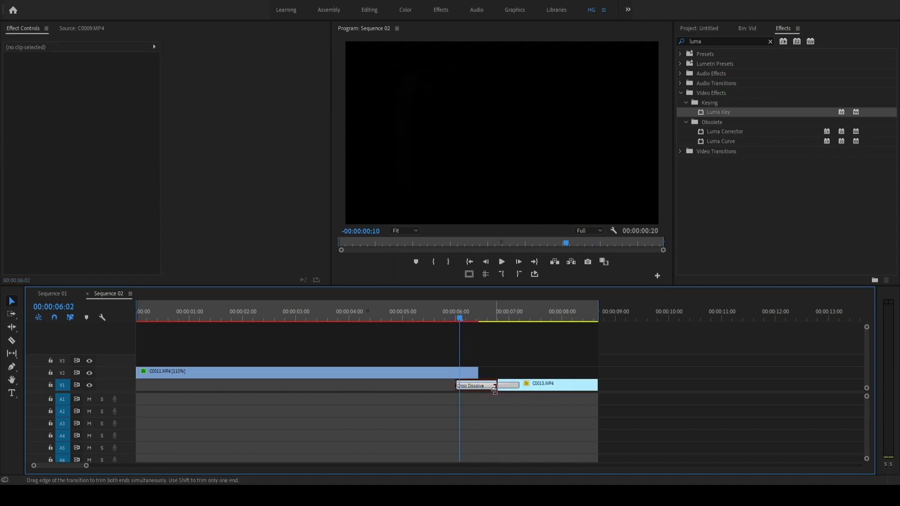
click(494, 389)
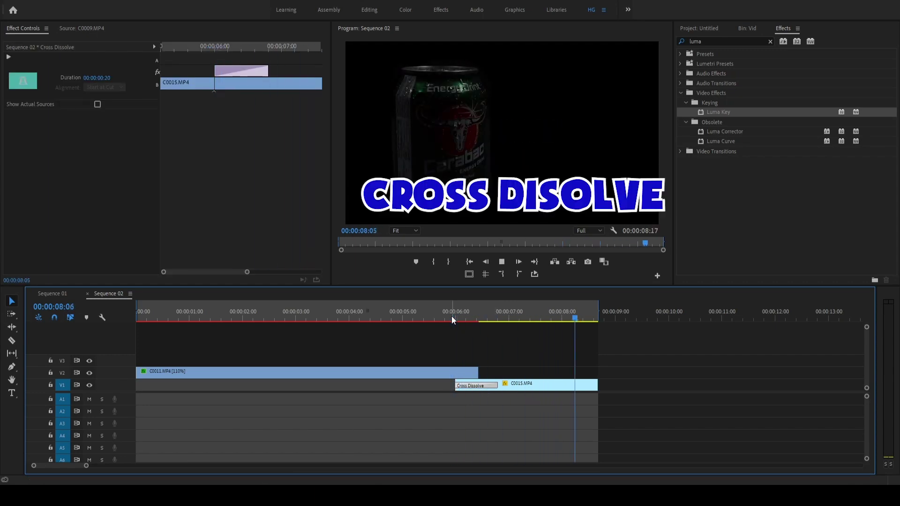
drag(451, 316, 462, 322)
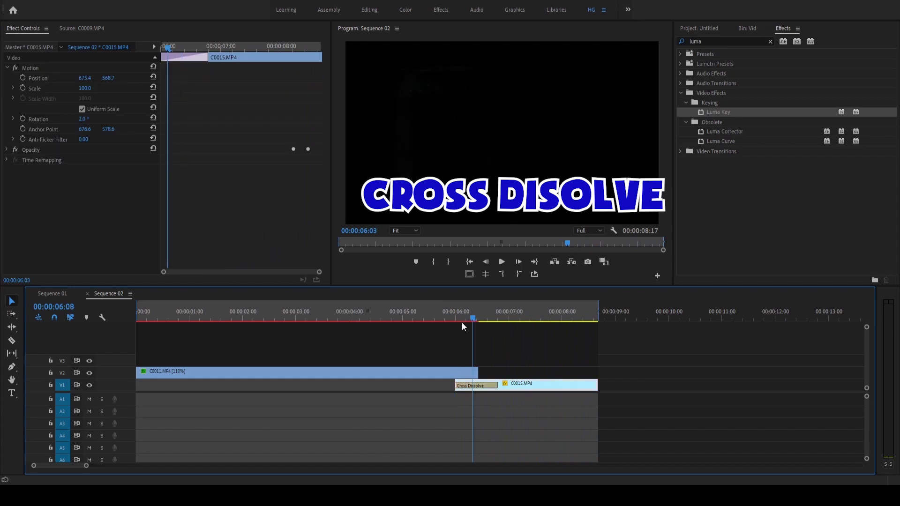